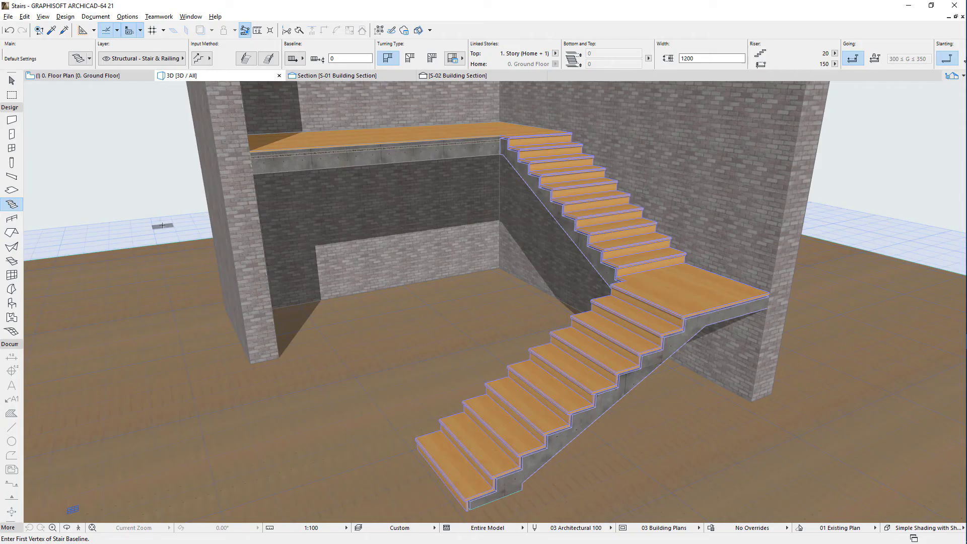
# Open Stair Default Settings from the Info Box, showing the monolithic flight structure
pyautogui.click(79, 59)
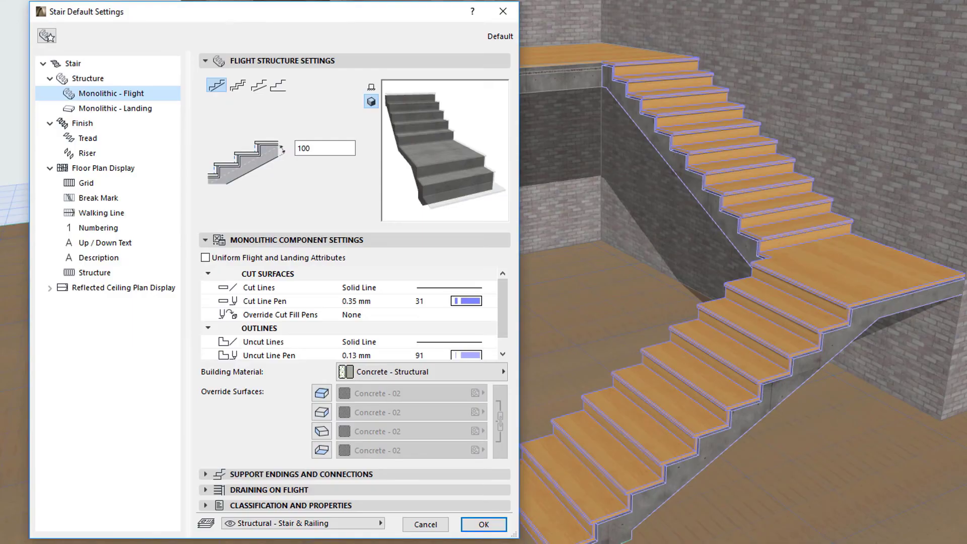
# Select the top-level Stair item to show Geometry and Positioning and Rules & Standards
pyautogui.click(156, 67)
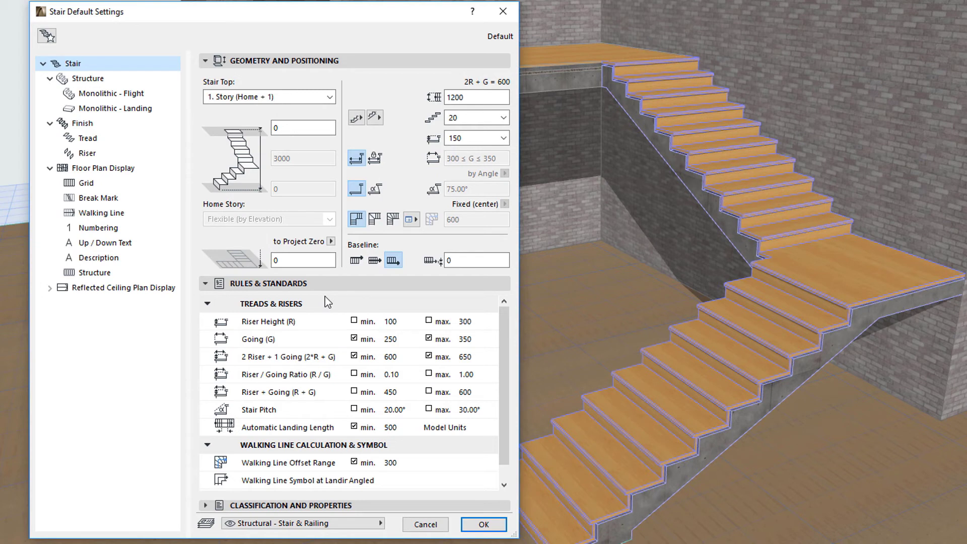
# Review the stair rules and enforce the maximum Going limit
pyautogui.click(322, 323)
pyautogui.click(324, 338)
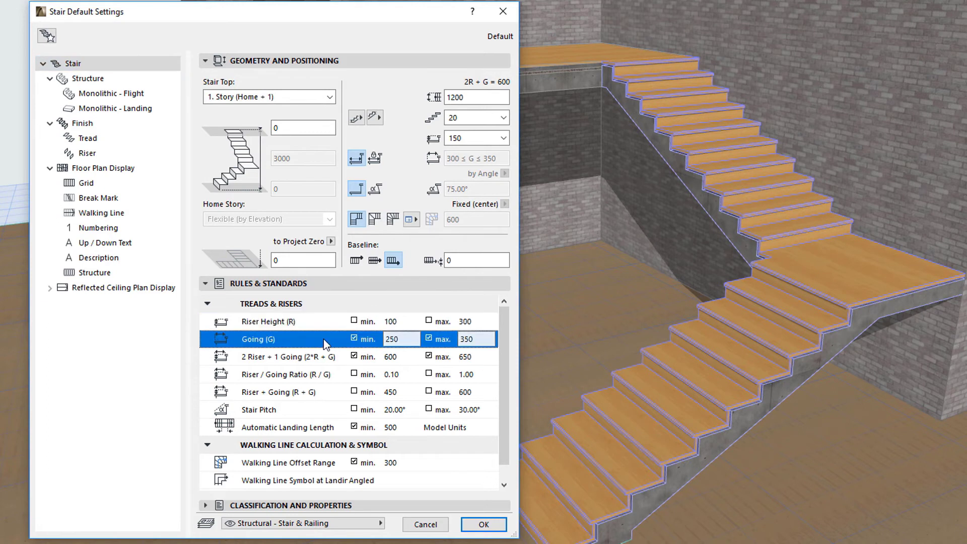
pyautogui.click(335, 358)
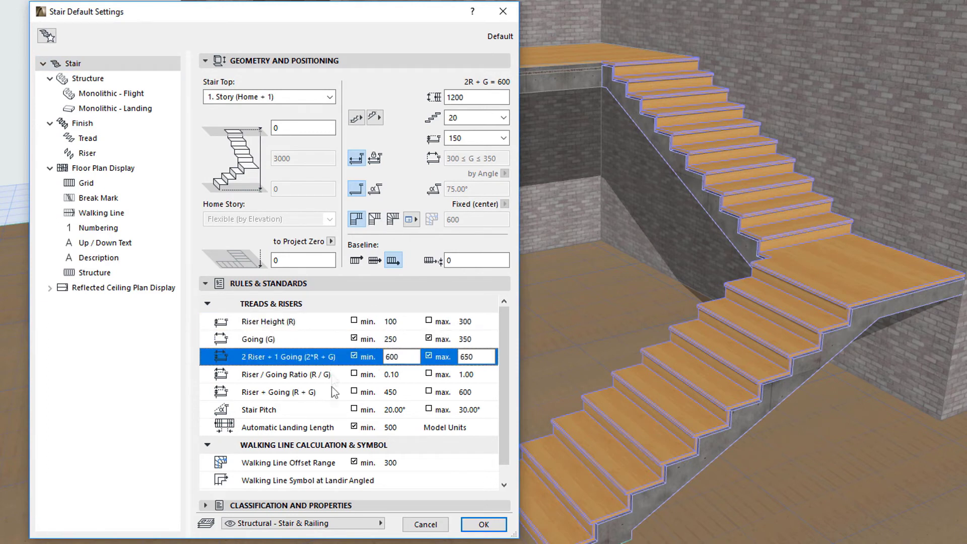
pyautogui.click(335, 429)
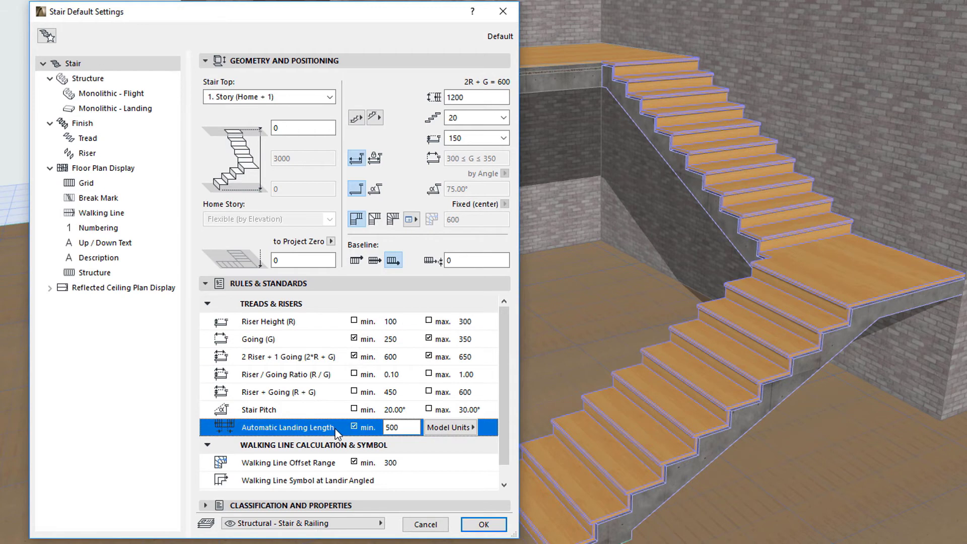
pyautogui.click(338, 410)
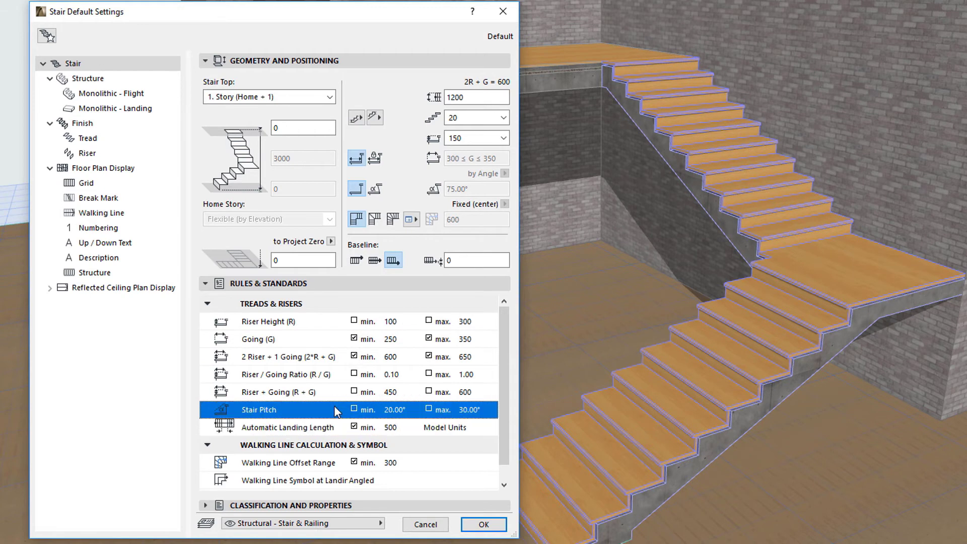
pyautogui.click(334, 394)
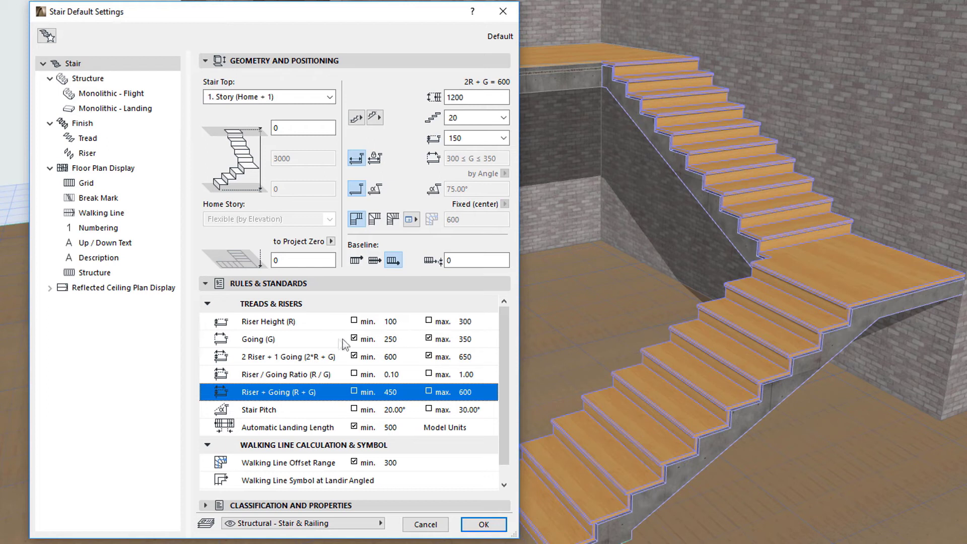
pyautogui.click(429, 338)
# Enable the Riser Height min and max limits and enter 150 and 200
pyautogui.click(319, 323)
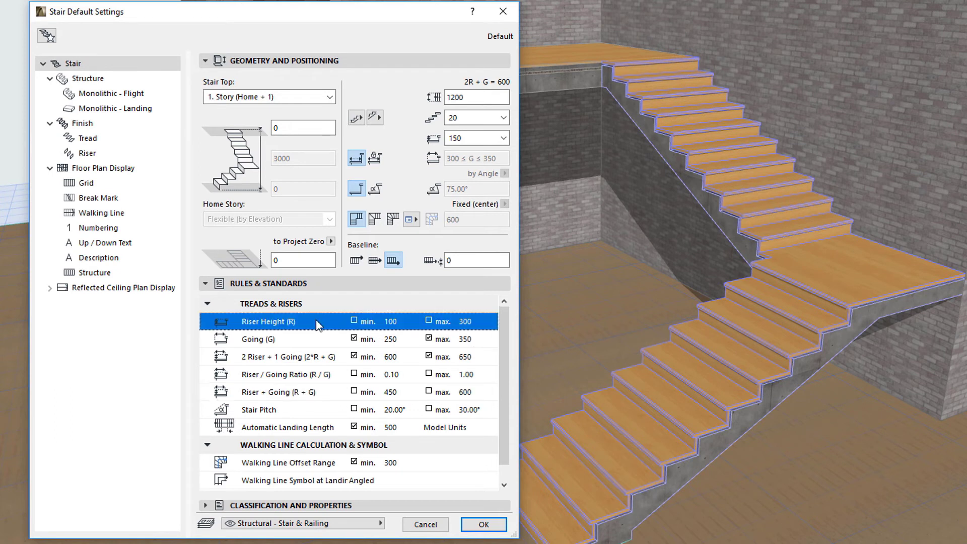
pyautogui.click(354, 321)
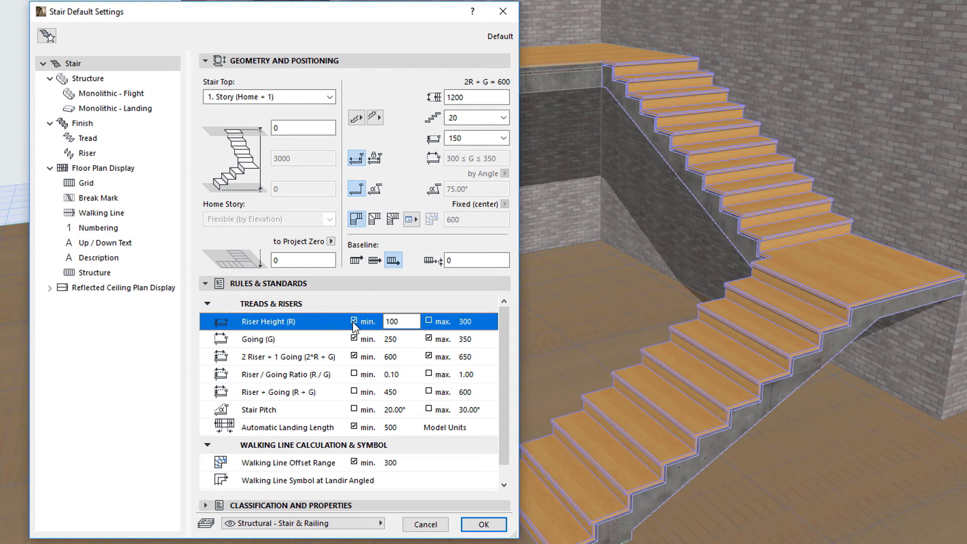
pyautogui.click(430, 321)
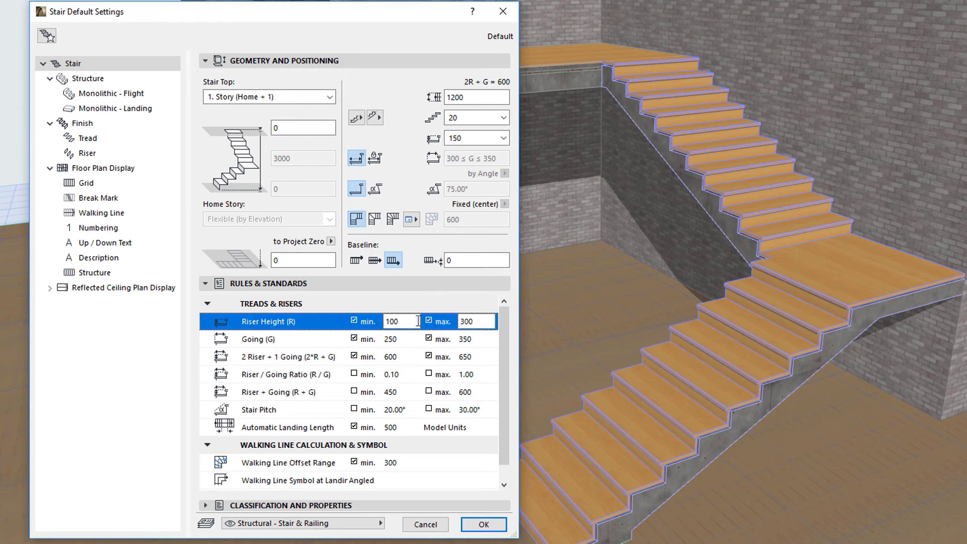
pyautogui.doubleClick(400, 321)
pyautogui.write('150')
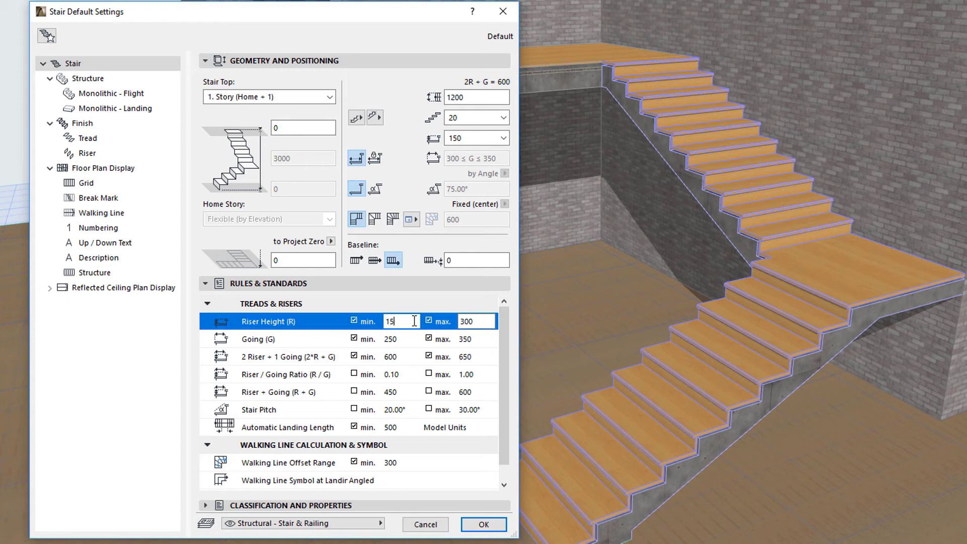
pyautogui.doubleClick(473, 321)
pyautogui.write('200')
pyautogui.click(481, 303)
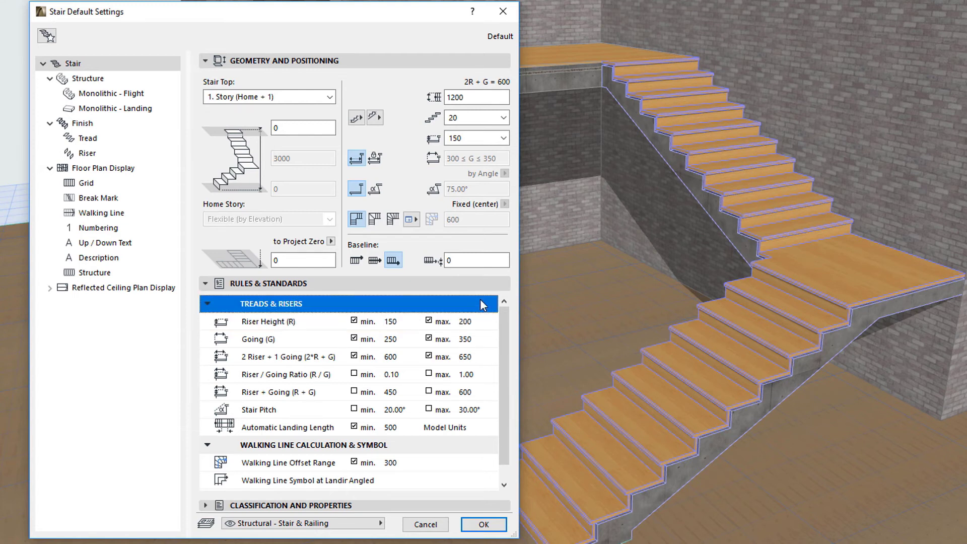
pyautogui.click(504, 138)
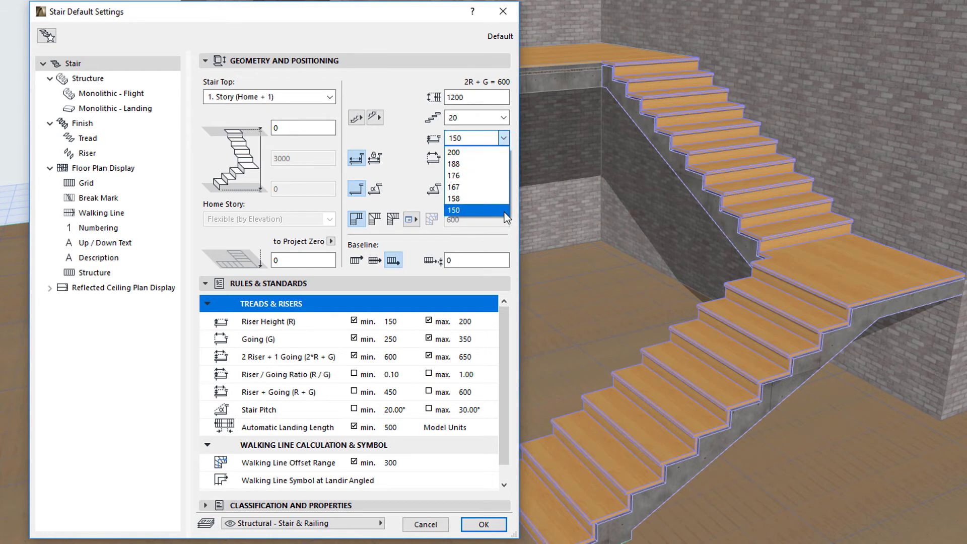
pyautogui.click(476, 211)
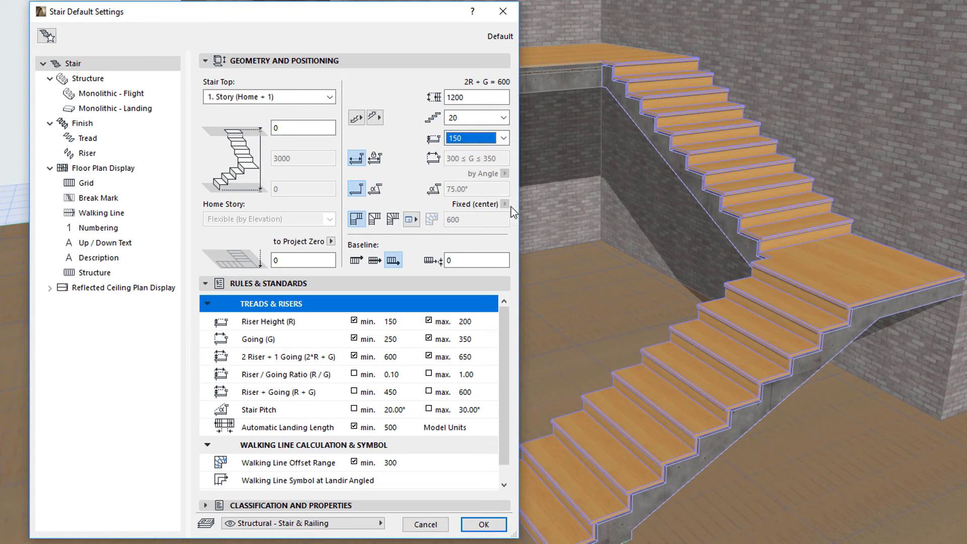
pyautogui.click(327, 339)
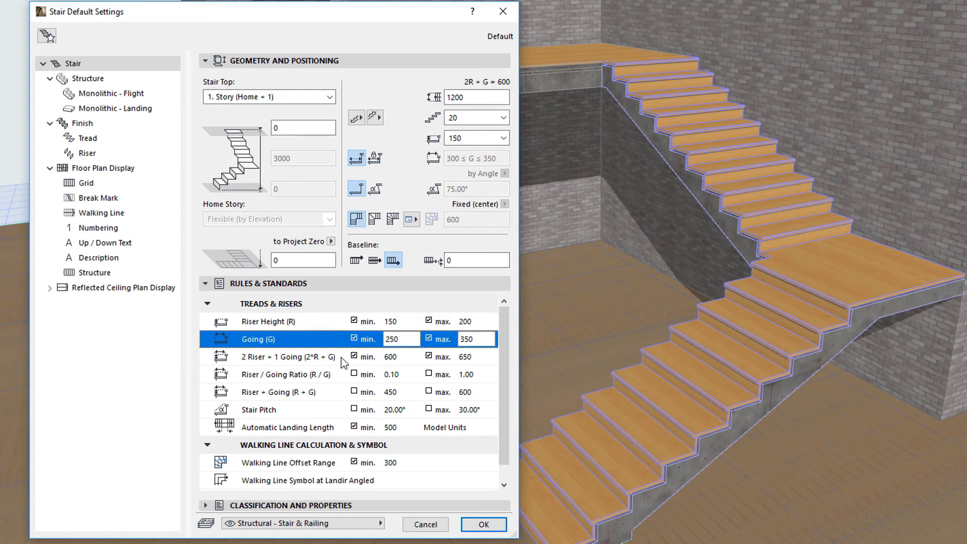
pyautogui.click(341, 358)
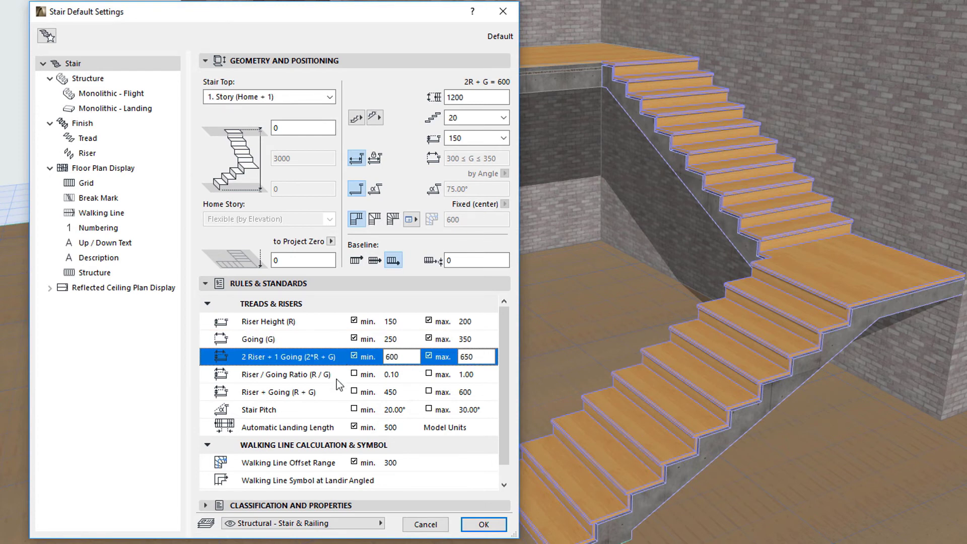
pyautogui.click(343, 375)
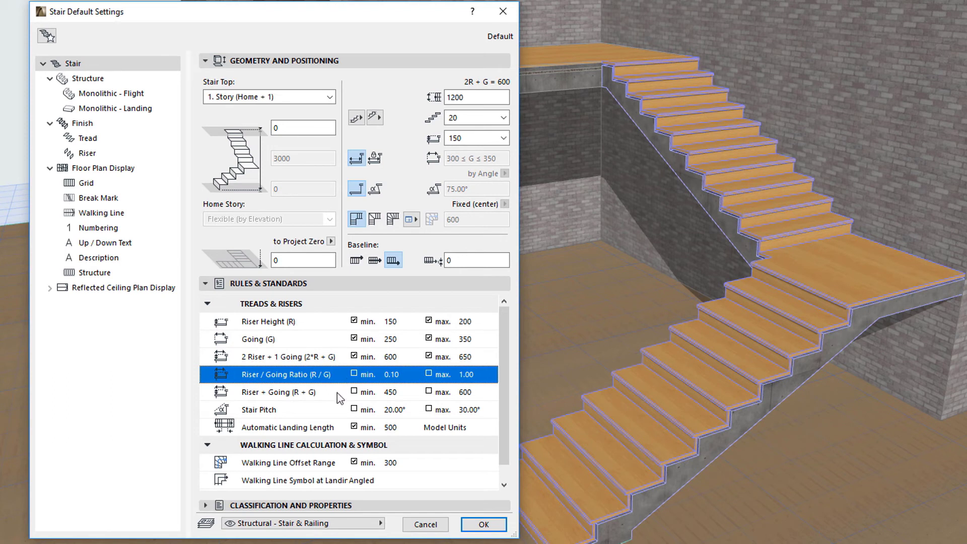
pyautogui.click(337, 392)
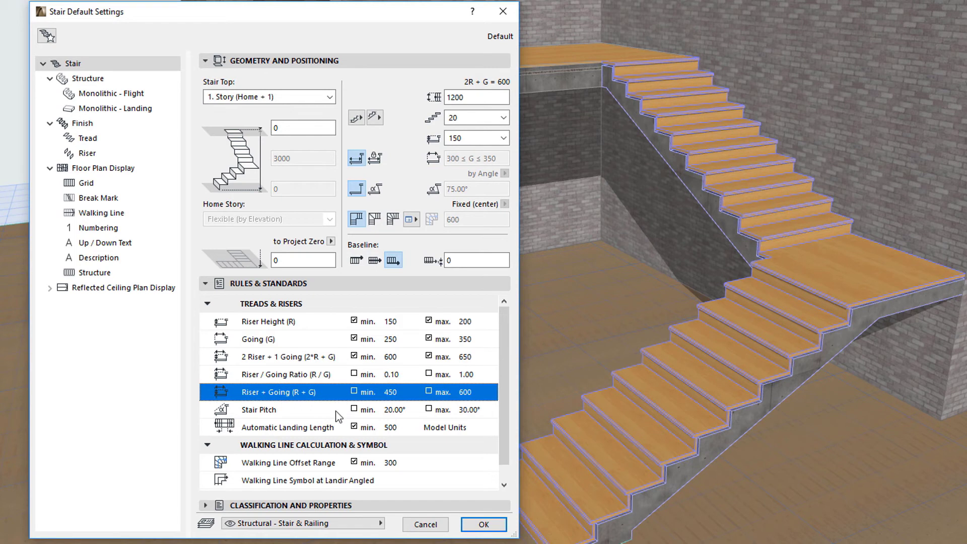
pyautogui.click(337, 414)
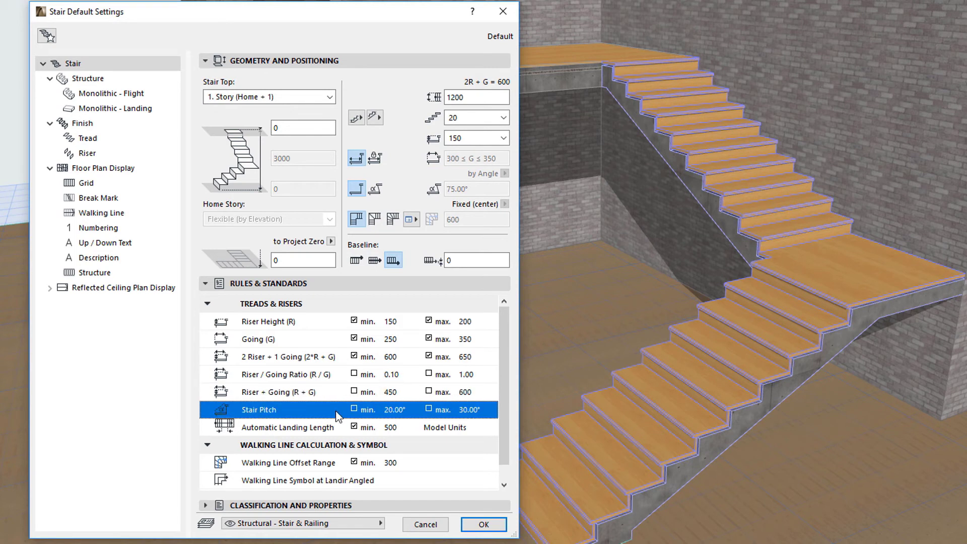
# Keep riser height at 150 and enable the minimum Automatic Landing Length limit
pyautogui.click(504, 138)
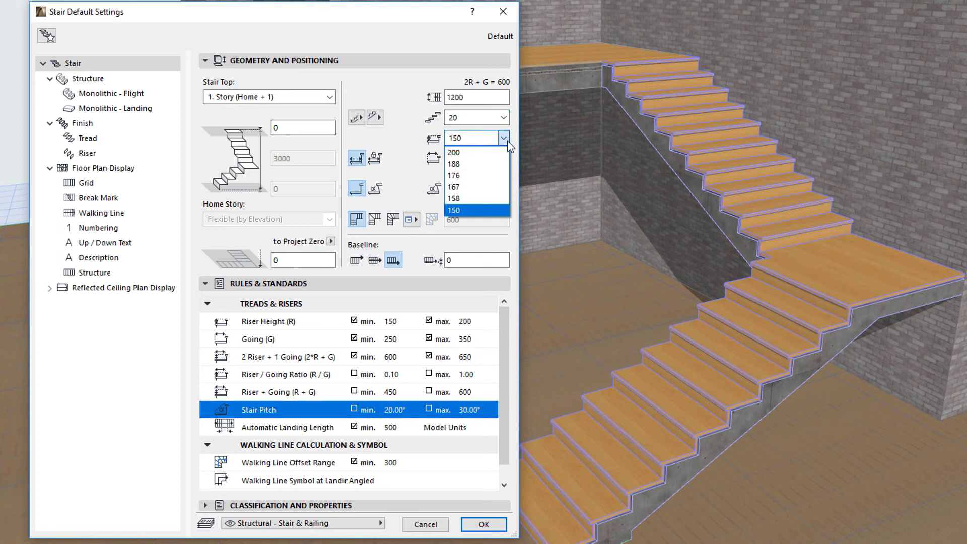
pyautogui.click(503, 212)
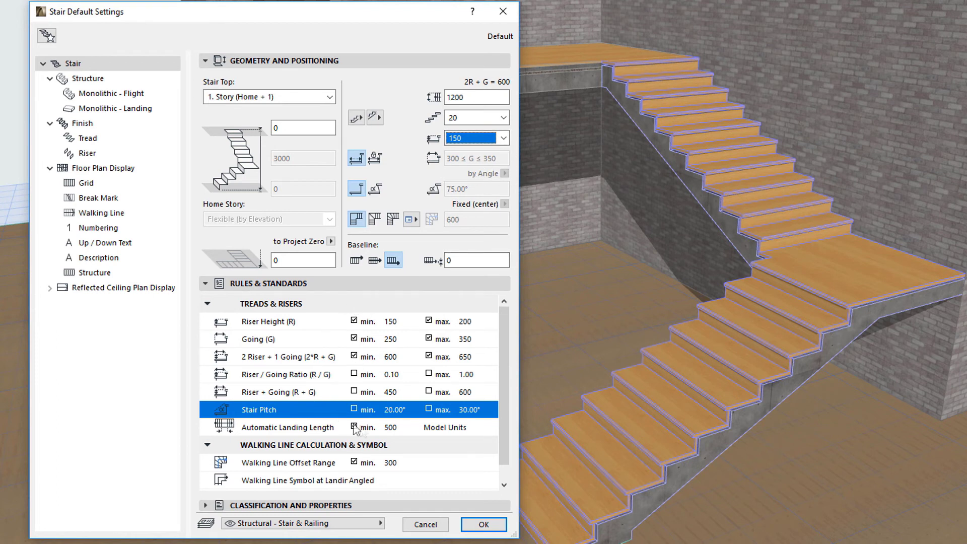
pyautogui.click(354, 427)
# Set the default stair to 20 risers with a 150 riser height
pyautogui.click(503, 118)
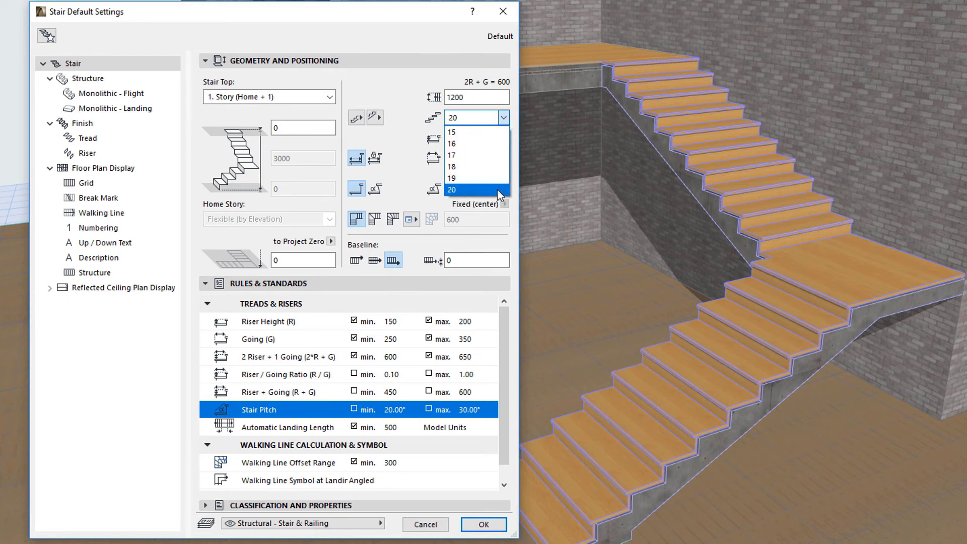
pyautogui.click(497, 189)
pyautogui.click(503, 138)
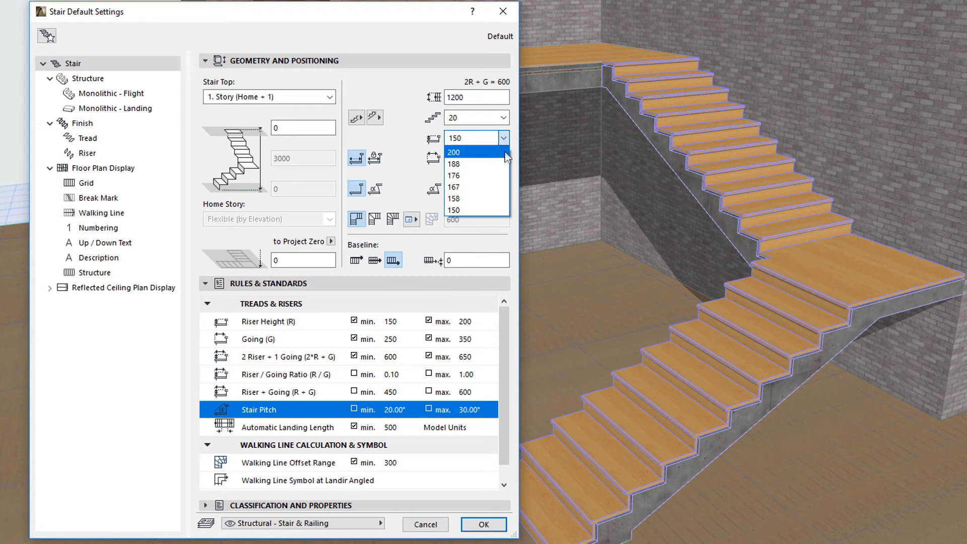
pyautogui.click(476, 211)
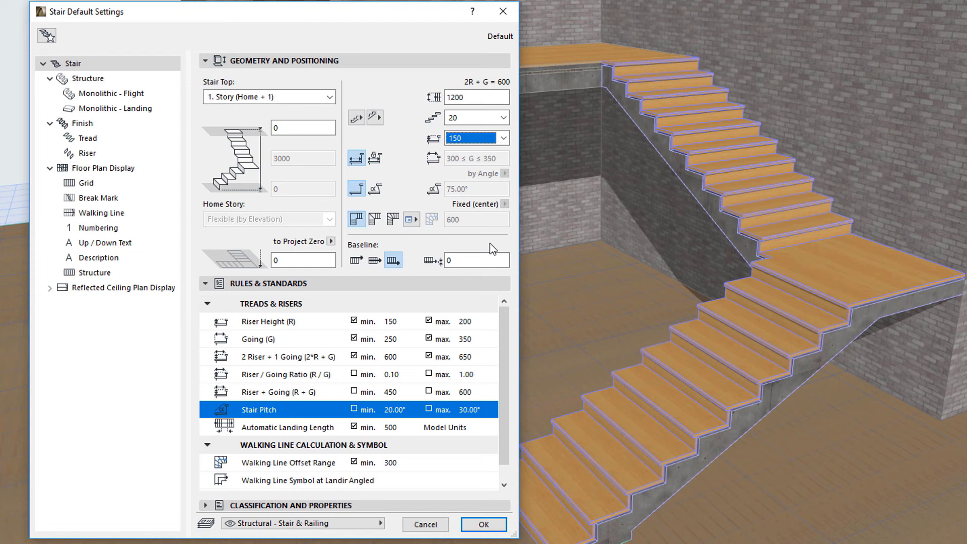
# Set the Automatic Landing Length minimum to 1000 in model units, then confirm Stair Default Settings
pyautogui.click(328, 429)
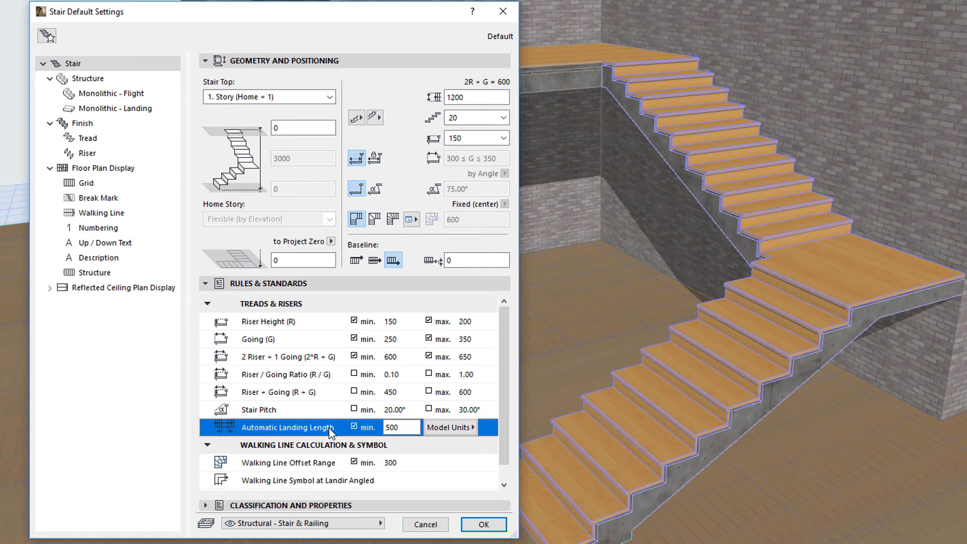
pyautogui.click(408, 427)
pyautogui.doubleClick(418, 427)
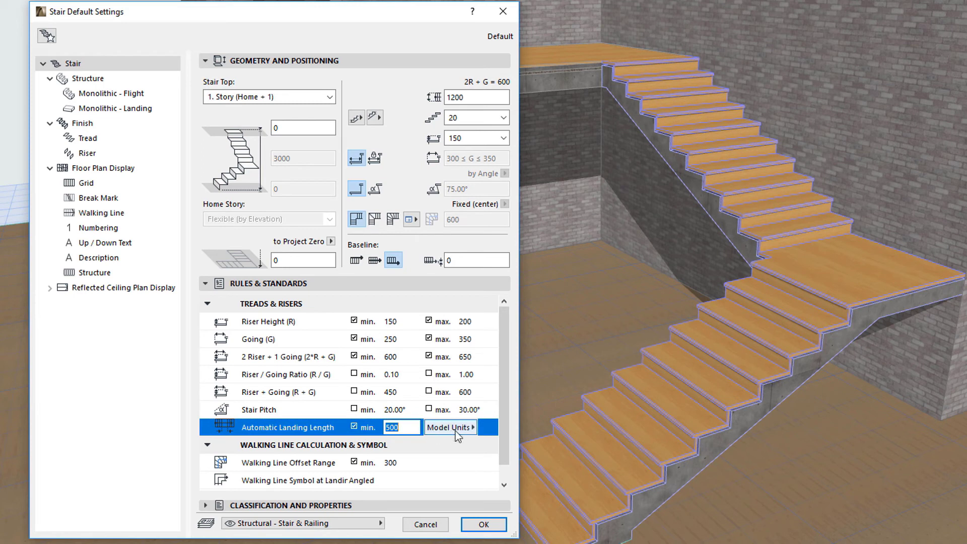
pyautogui.click(472, 430)
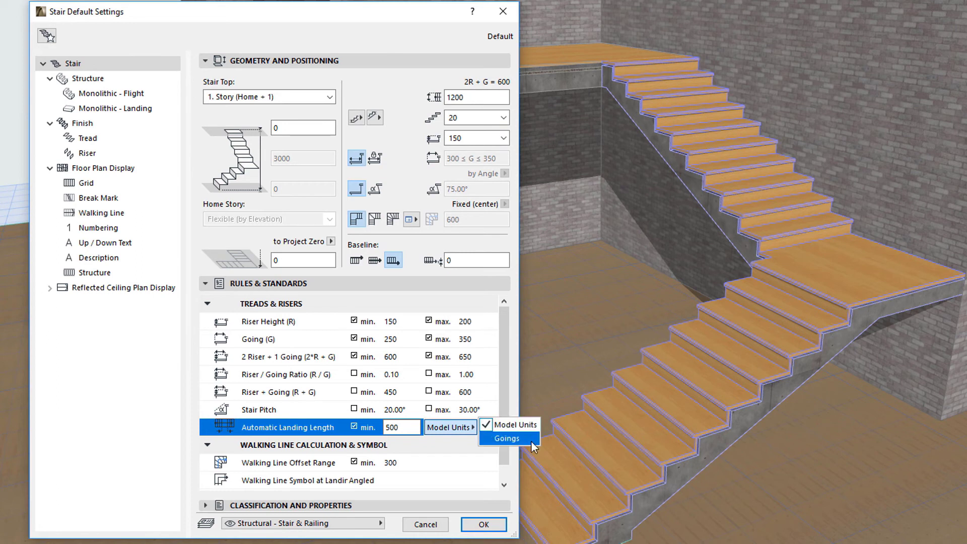
pyautogui.click(508, 439)
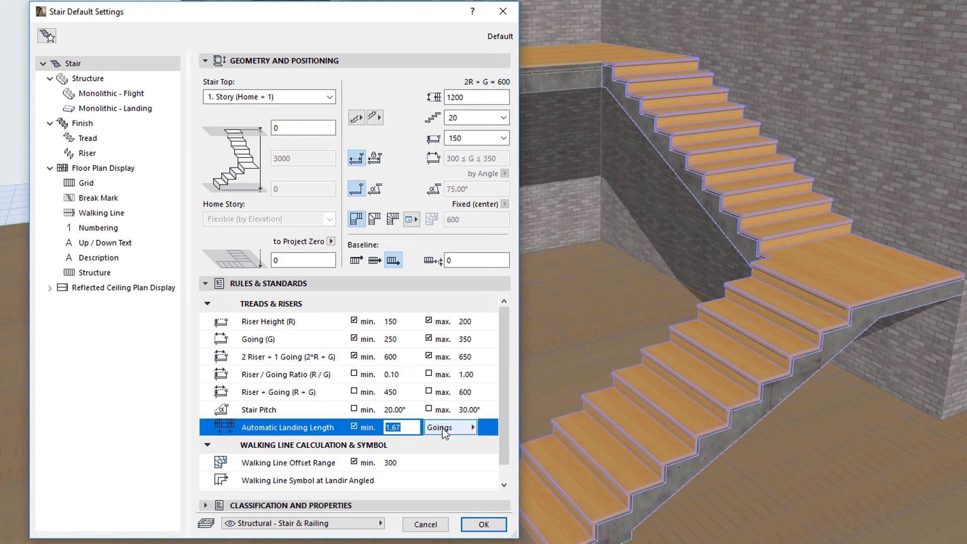
pyautogui.click(470, 428)
pyautogui.click(515, 425)
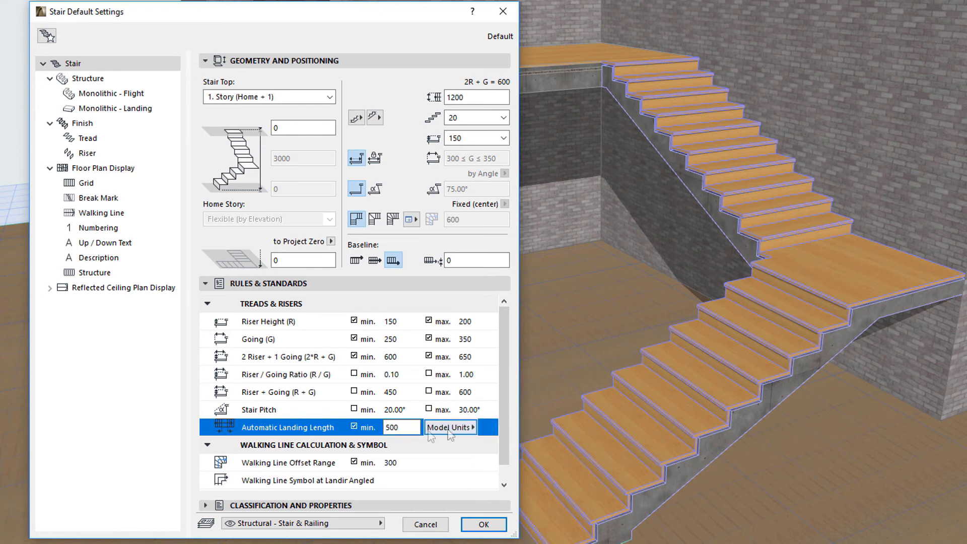
pyautogui.doubleClick(408, 425)
pyautogui.write('1000')
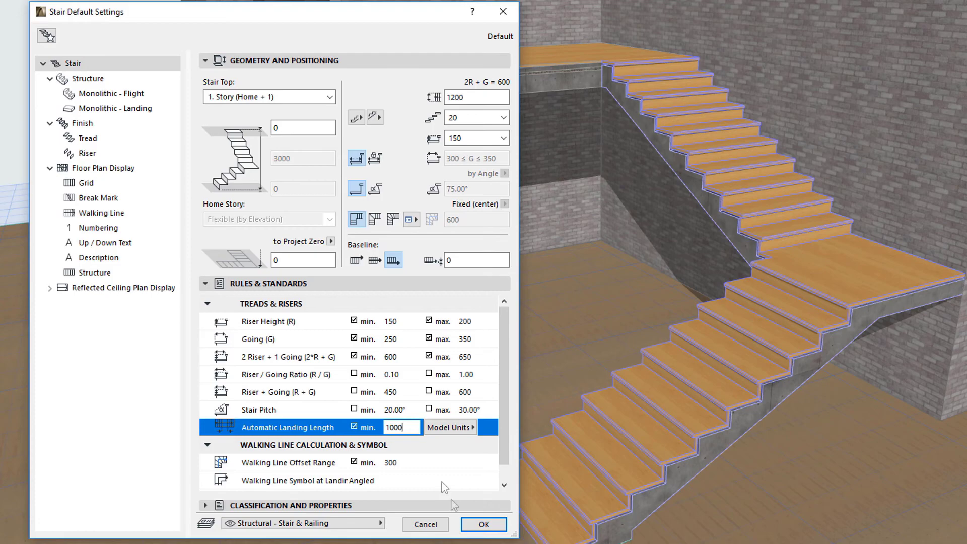
pyautogui.click(482, 525)
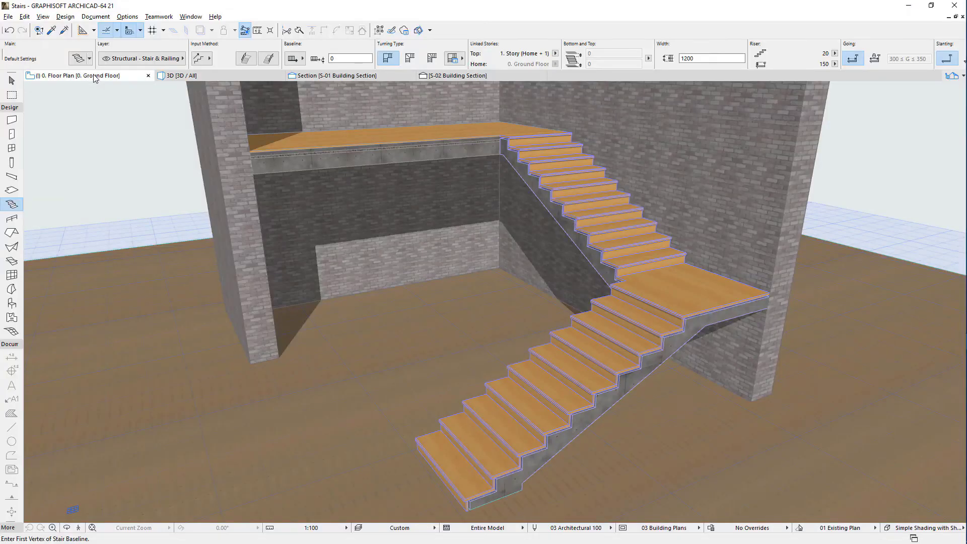
# Draw a 20-riser straight stair on the ground floor plan, then reopen stair defaults with Ctrl+T
pyautogui.click(80, 76)
pyautogui.press('Escape')
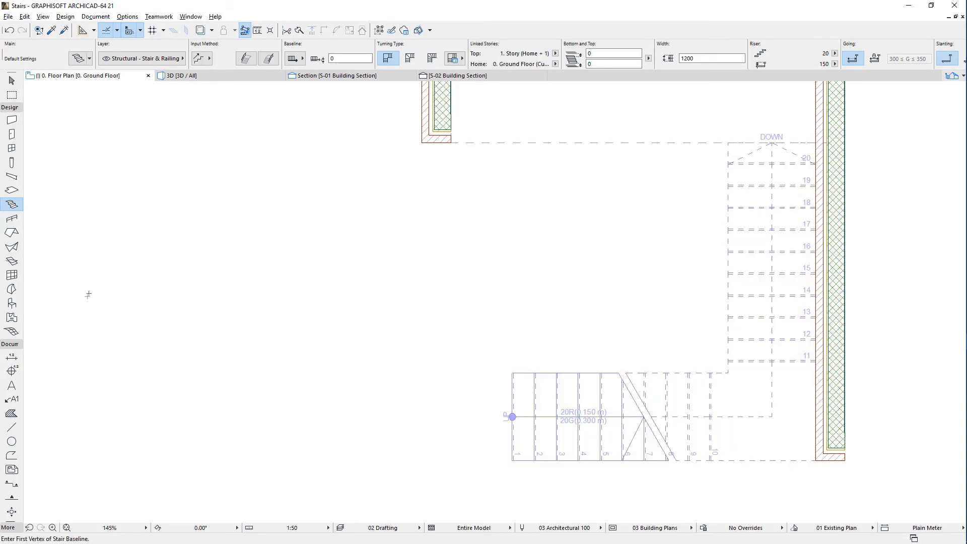
pyautogui.click(86, 297)
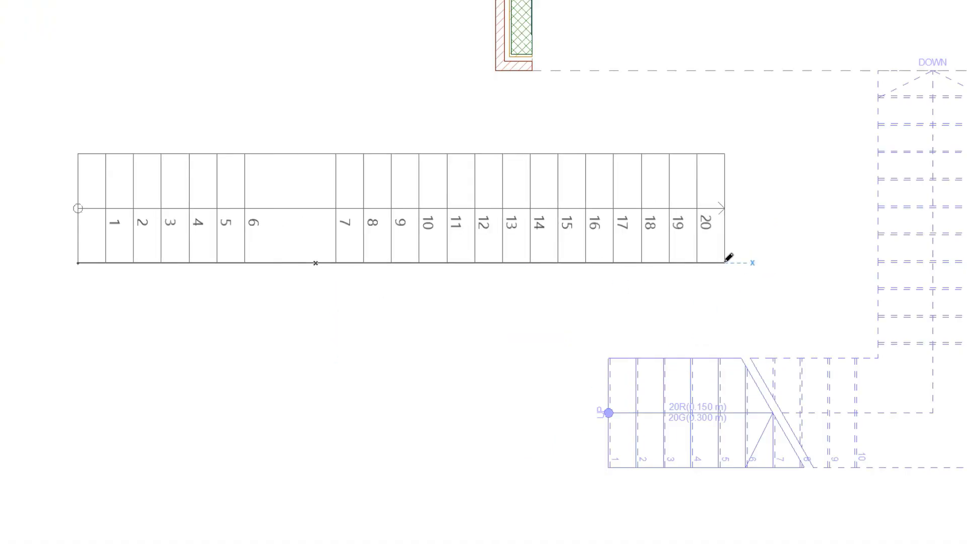
pyautogui.doubleClick(724, 263)
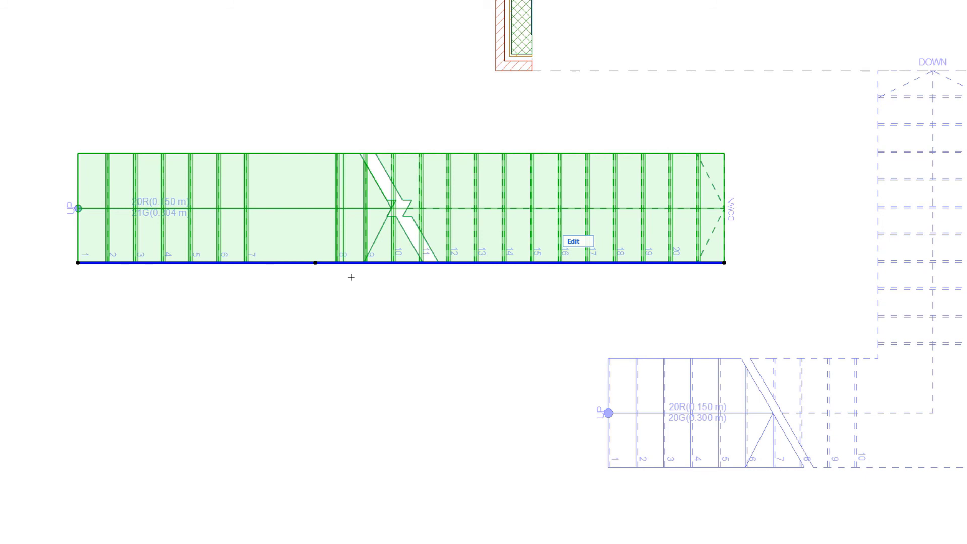
pyautogui.hotkey('ctrl', 't')
pyautogui.scroll(-1, 380, 388)
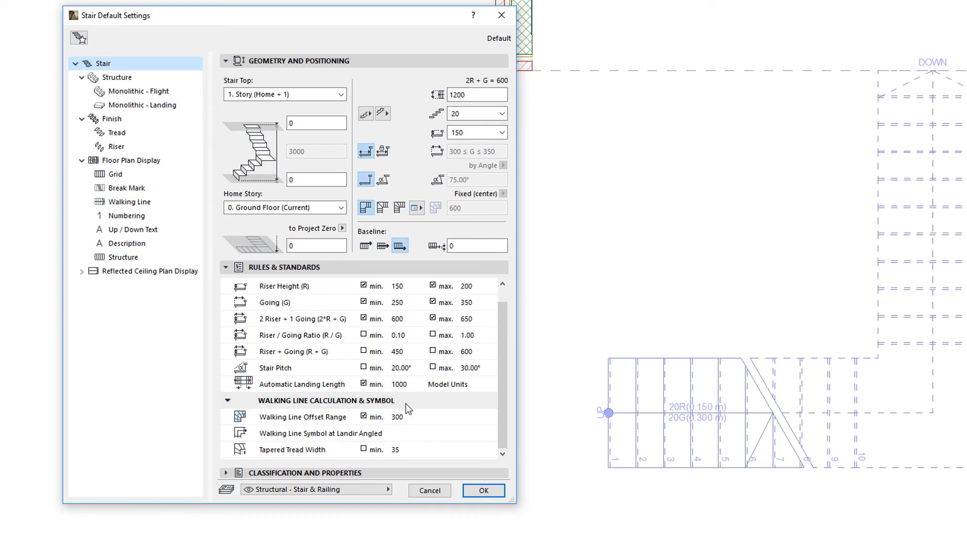
# Inspect the Walking Line Offset Range rule's 300 minimum and change the landing type
pyautogui.click(325, 419)
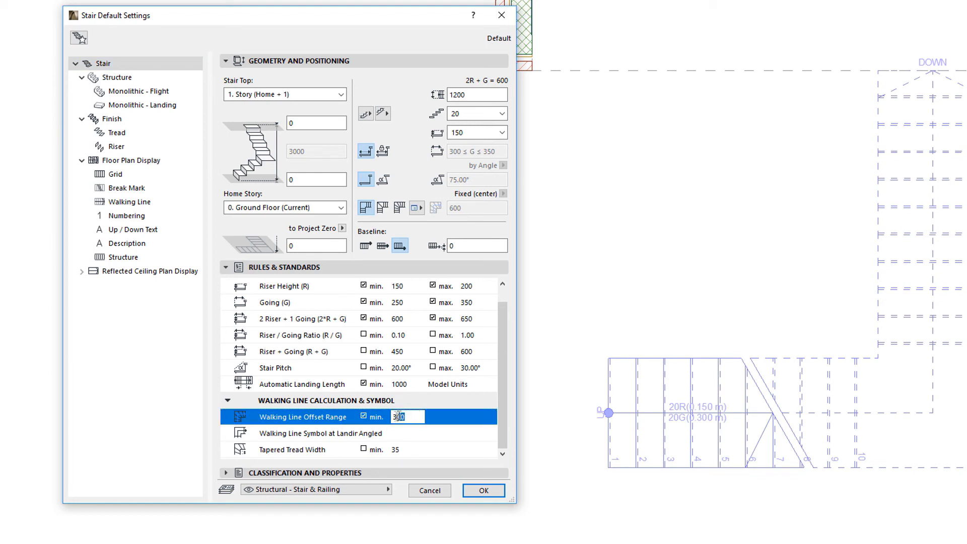
pyautogui.moveTo(398, 417); pyautogui.dragTo(389, 420)
pyautogui.click(402, 208)
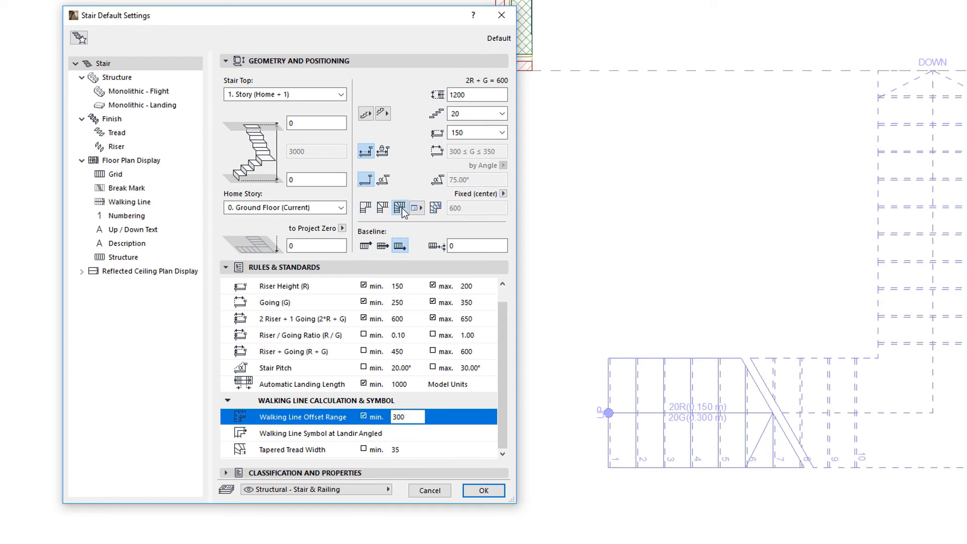
# Set the walking line to a fixed left offset of 150, which clamps to 300
pyautogui.click(504, 194)
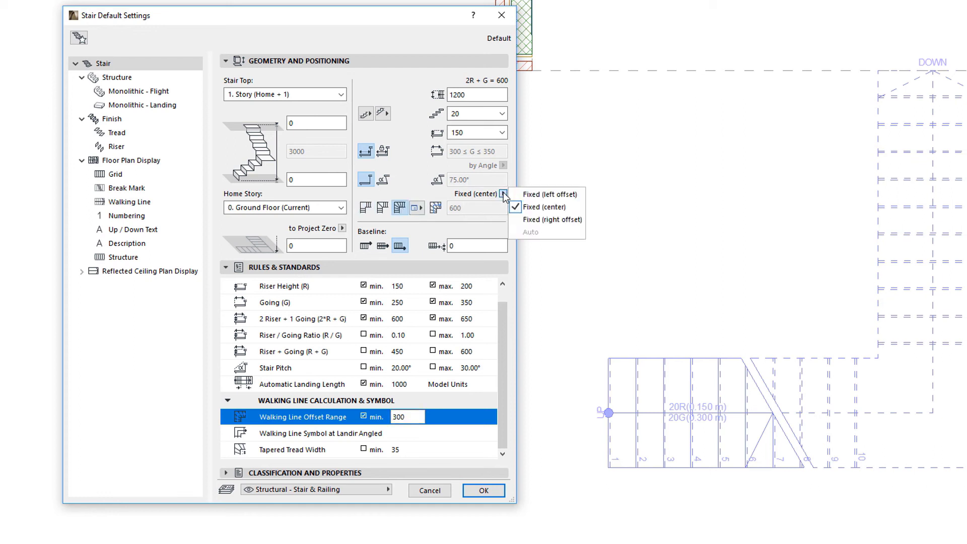
pyautogui.click(529, 196)
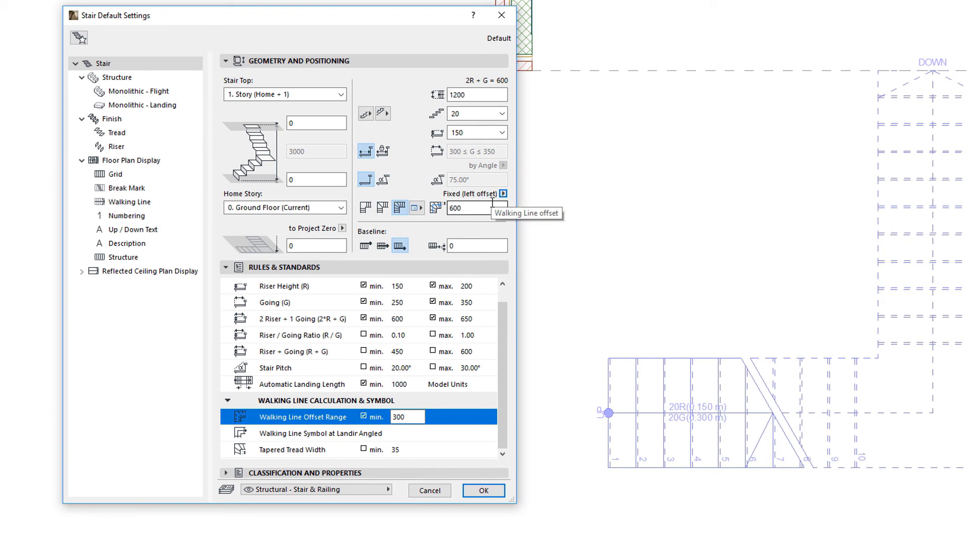
pyautogui.doubleClick(478, 209)
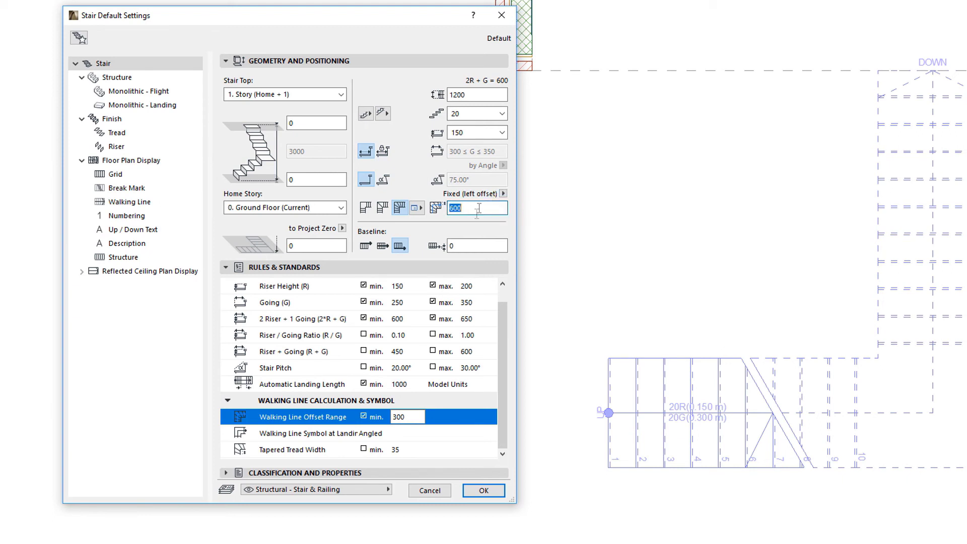
pyautogui.write('2')
pyautogui.write('00')
pyautogui.doubleClick(471, 210)
pyautogui.write('150')
pyautogui.press('Return')
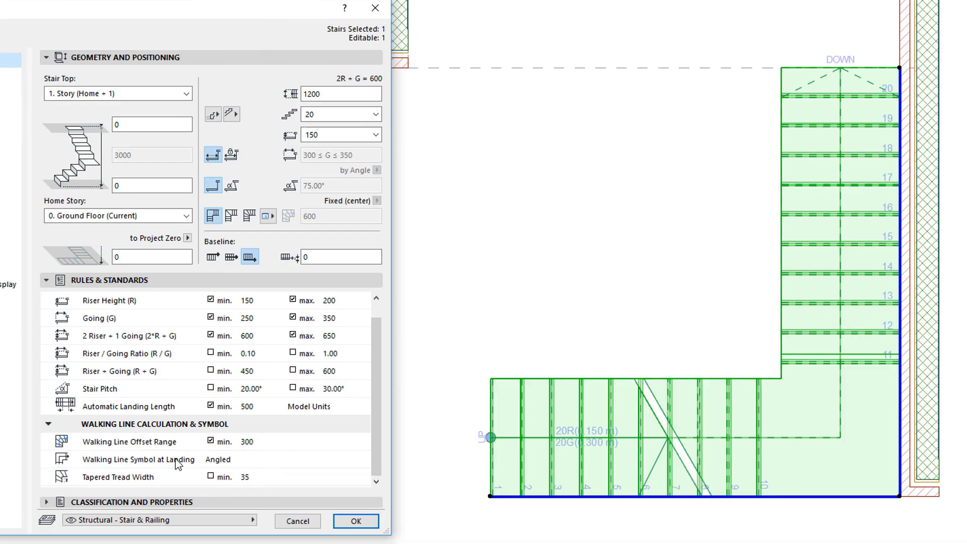
# Set Walking Line Symbol at Landing to Rounded, giving the turn tapered winder treads
pyautogui.click(251, 433)
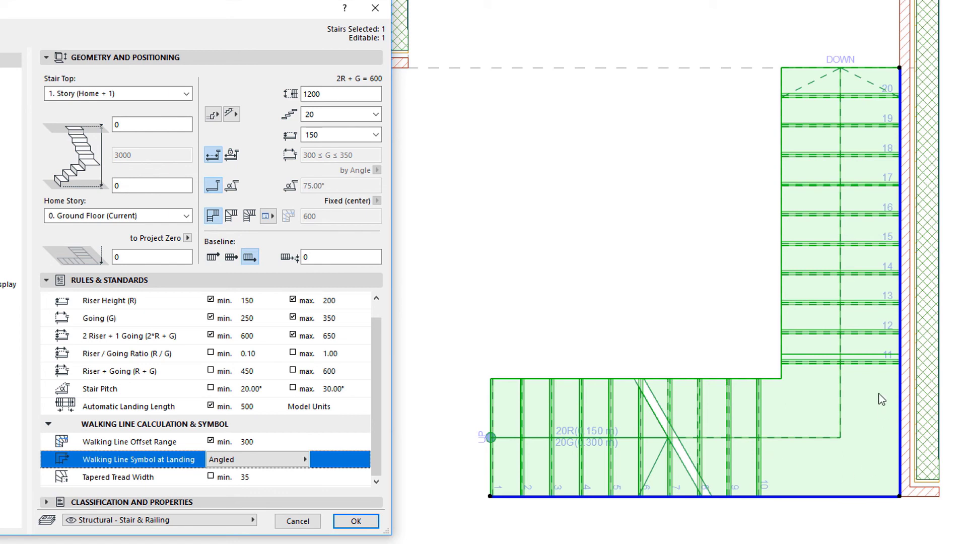
pyautogui.click(294, 460)
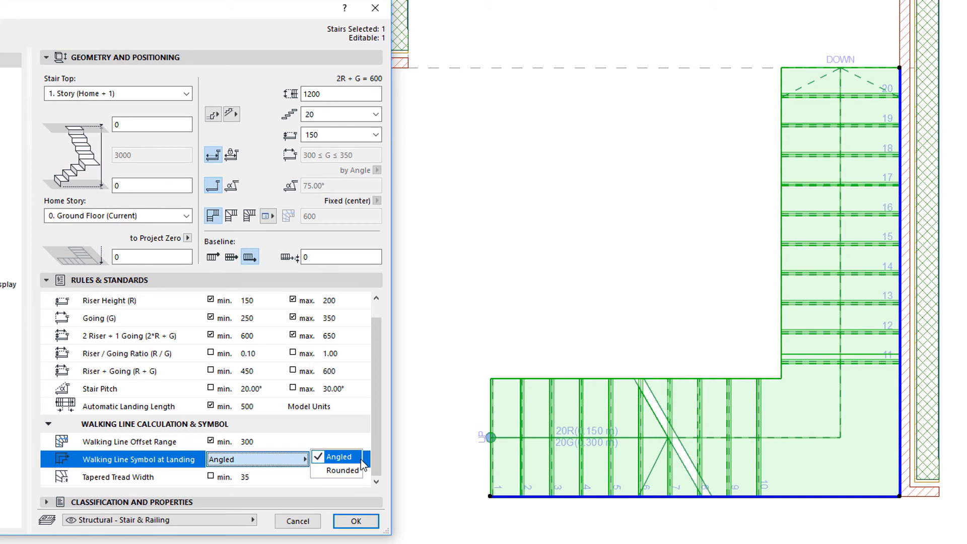
pyautogui.click(344, 470)
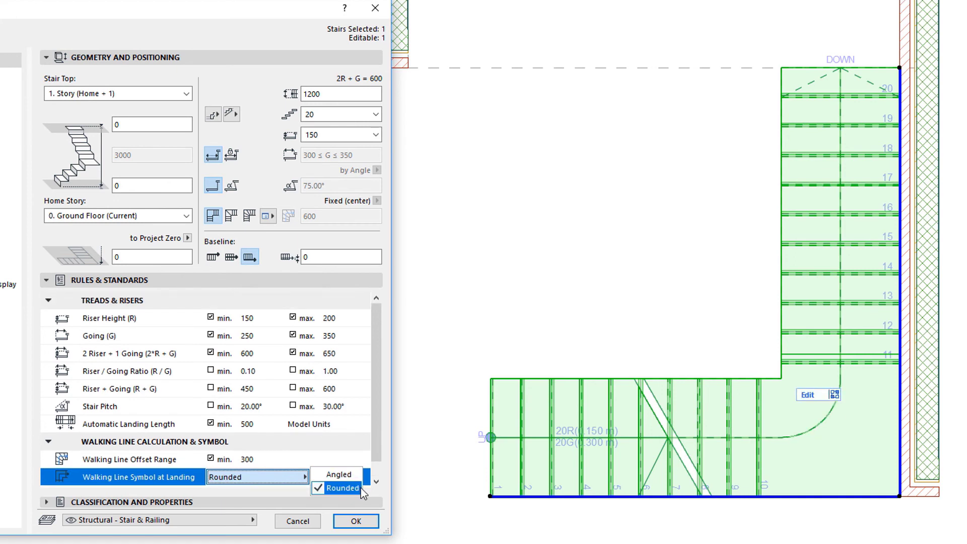
pyautogui.click(344, 488)
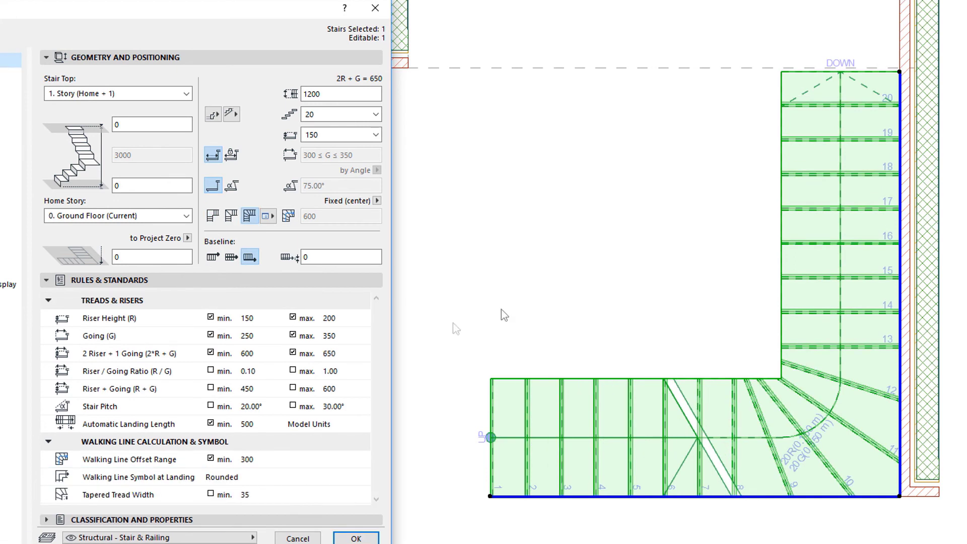
pyautogui.click(172, 496)
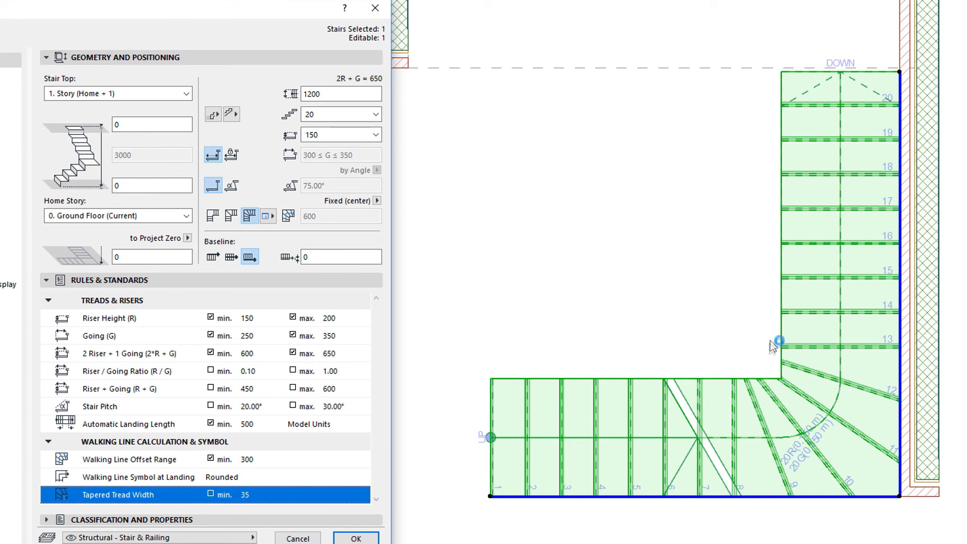
# Enable the Tapered Tread Width minimum, replace 35 with 120, and apply the stair settings
pyautogui.click(211, 494)
pyautogui.click(257, 494)
pyautogui.press('BackSpace')
pyautogui.press('BackSpace')
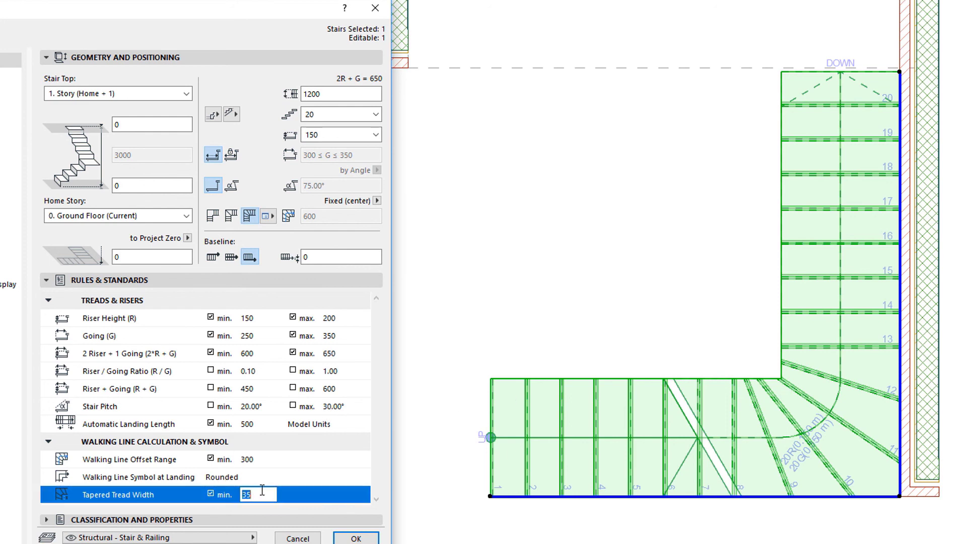
pyautogui.write('120')
pyautogui.click(356, 539)
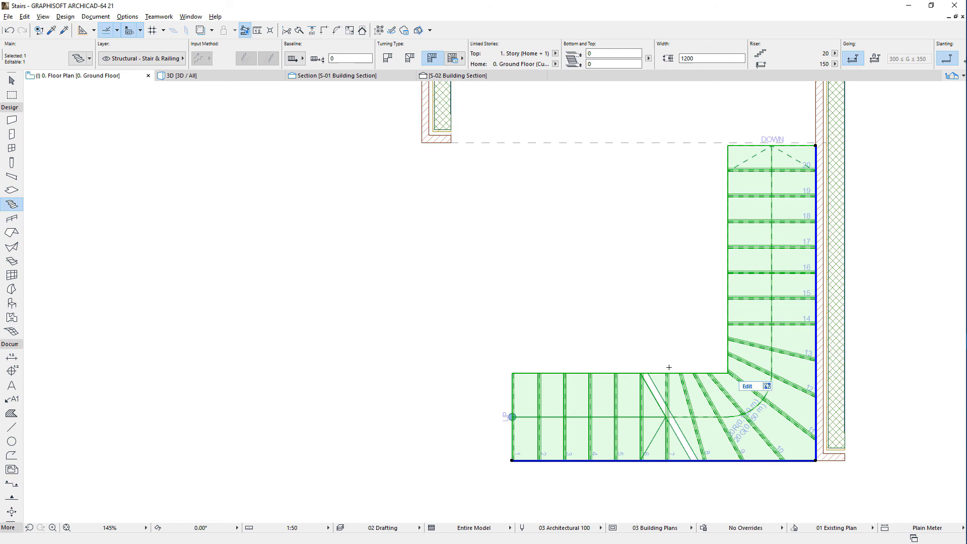
pyautogui.press('Escape')
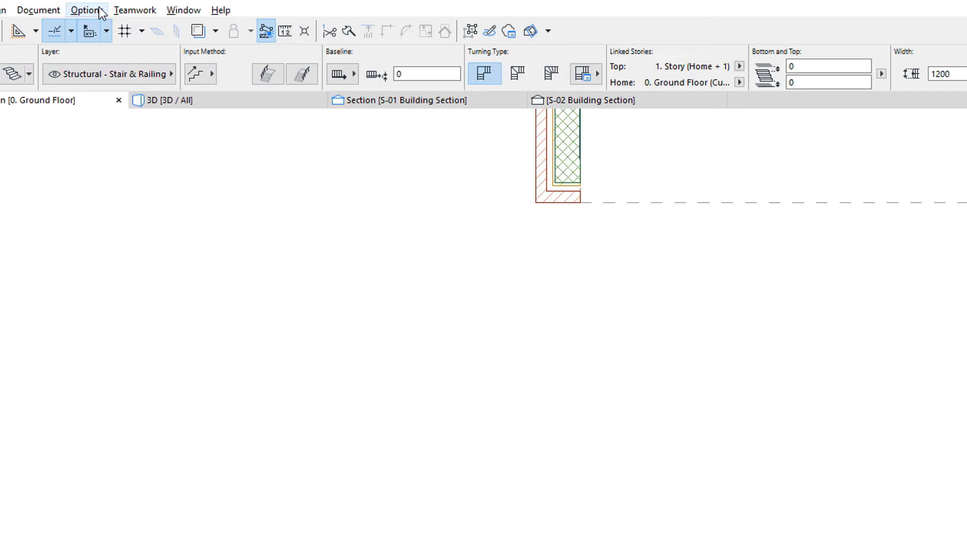
pyautogui.click(127, 16)
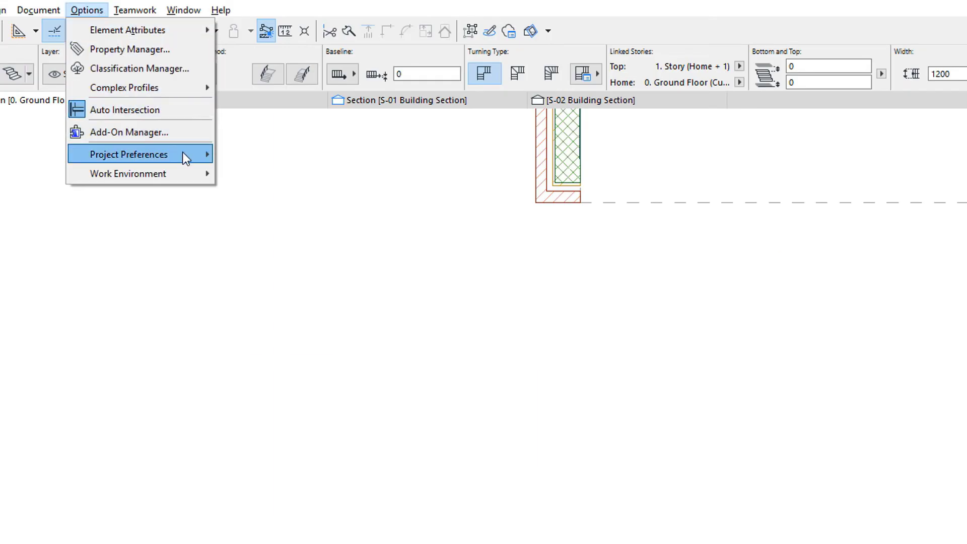
pyautogui.moveTo(128, 154)
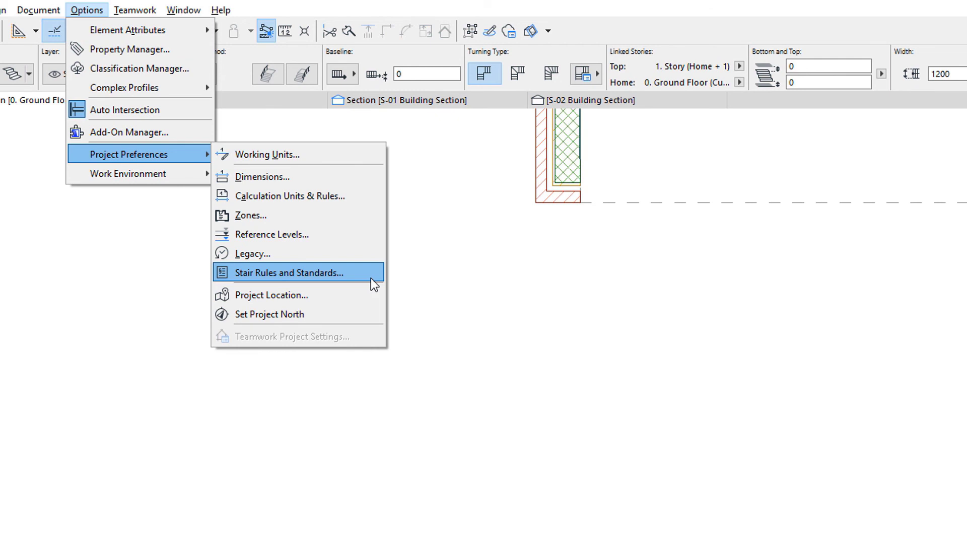
pyautogui.click(371, 278)
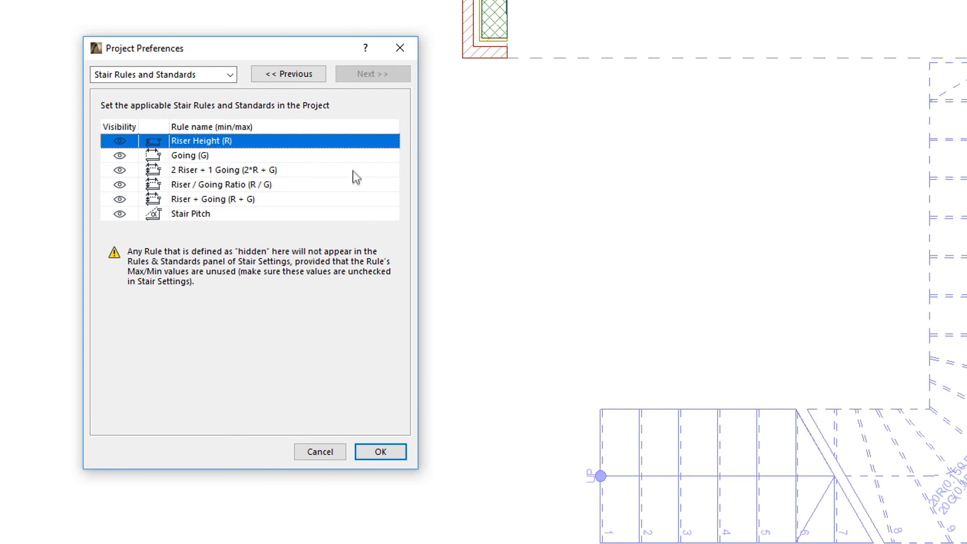
pyautogui.click(382, 452)
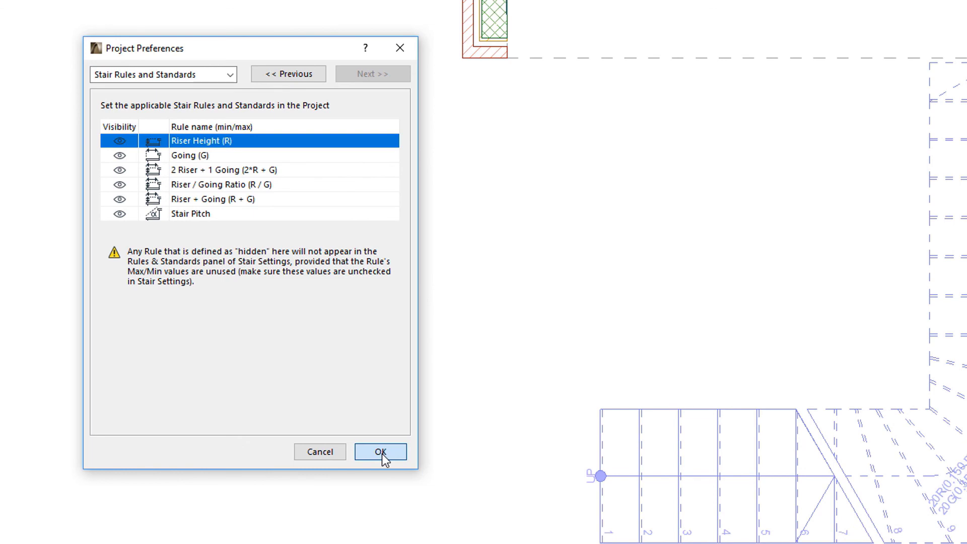
pyautogui.click(382, 452)
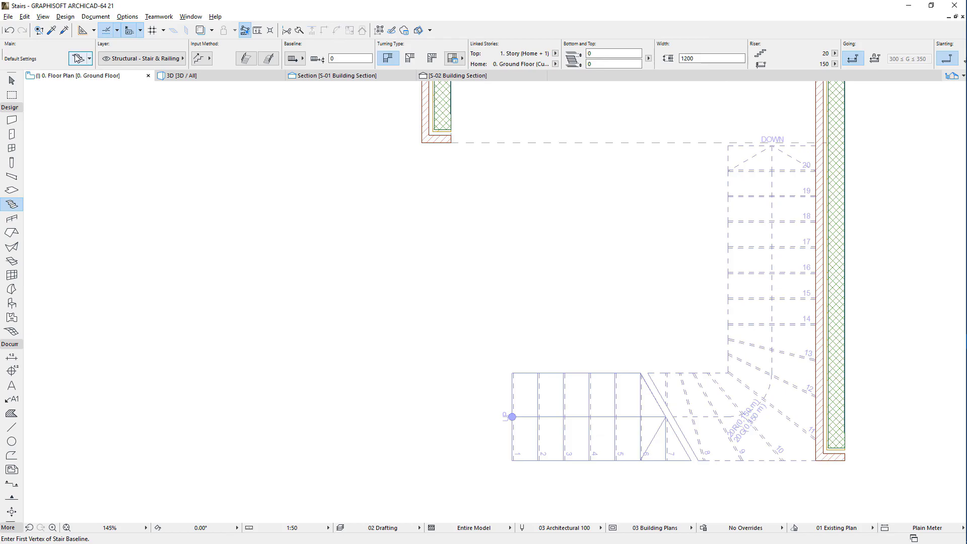
# Reopen Stair Default Settings, cancel without changes, and bring up Project Preferences
pyautogui.doubleClick(78, 58)
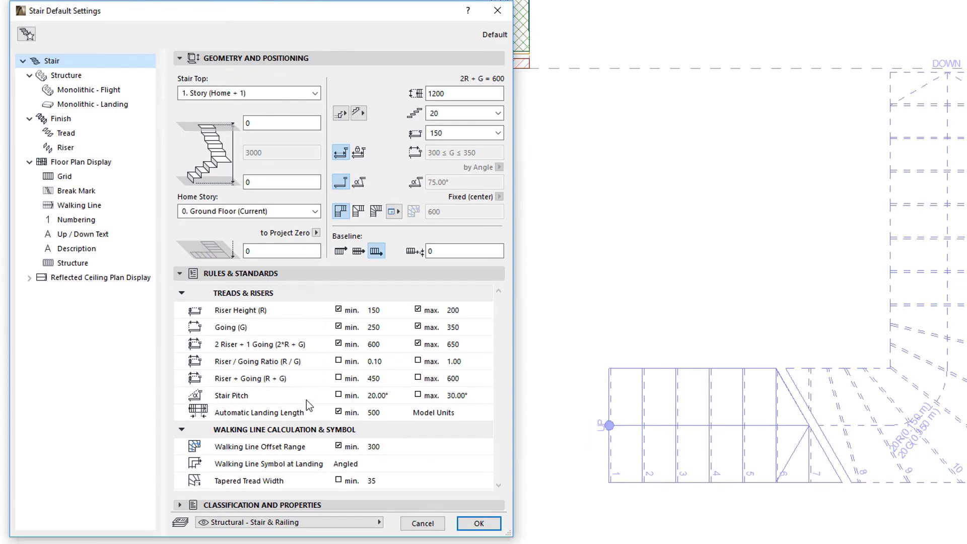
pyautogui.click(423, 523)
pyautogui.click(185, 7)
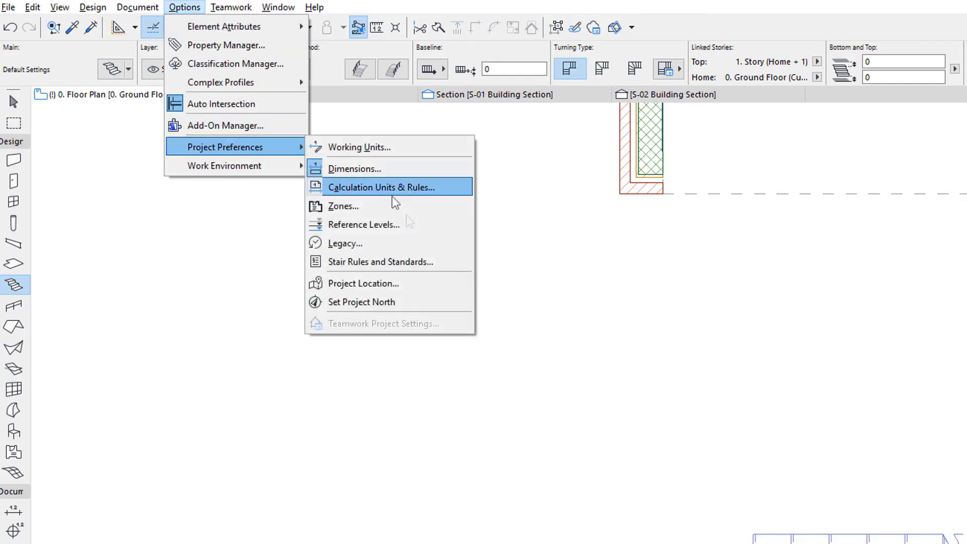
# Hide the Riser / Going Ratio, Riser + Going and Stair Pitch rules, then recheck stair defaults
pyautogui.click(457, 262)
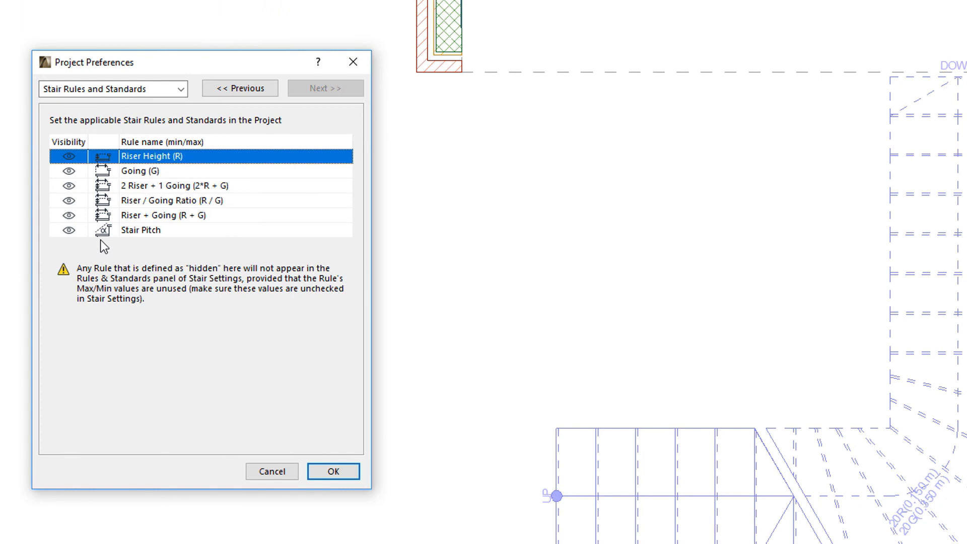
pyautogui.click(68, 201)
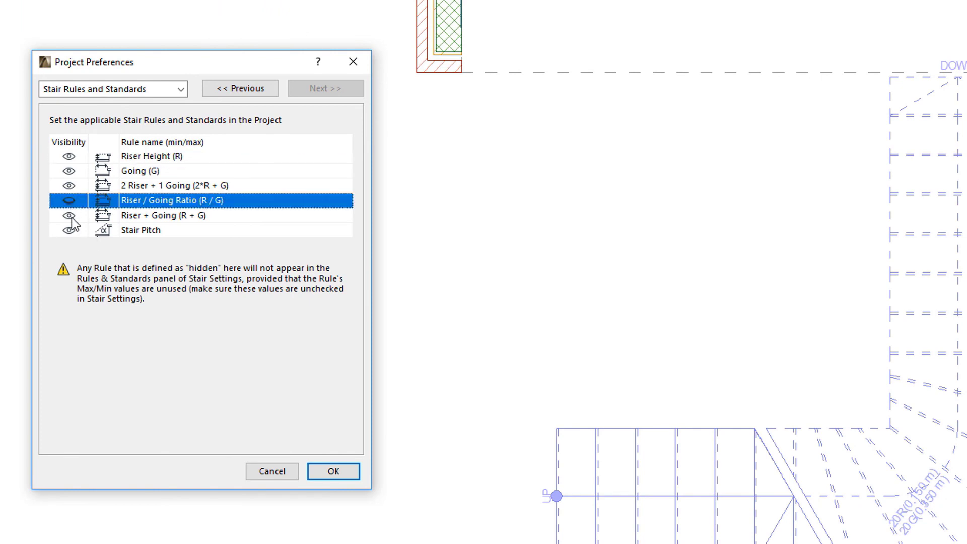
pyautogui.click(69, 215)
pyautogui.click(69, 230)
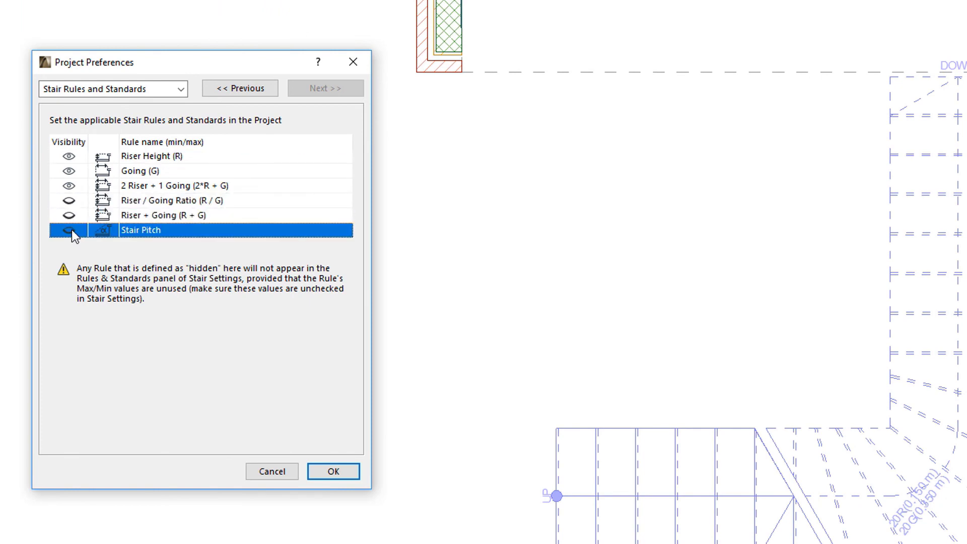
pyautogui.click(334, 472)
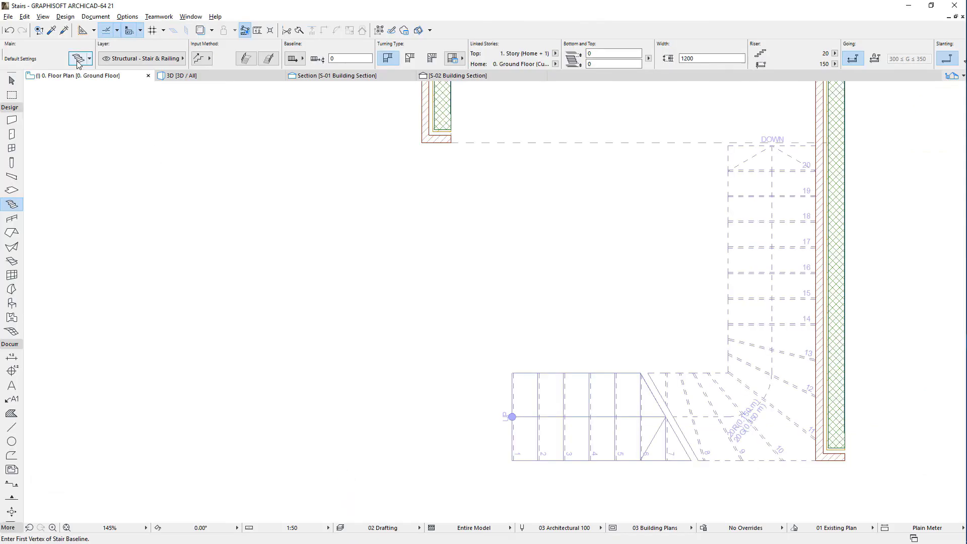
pyautogui.click(78, 59)
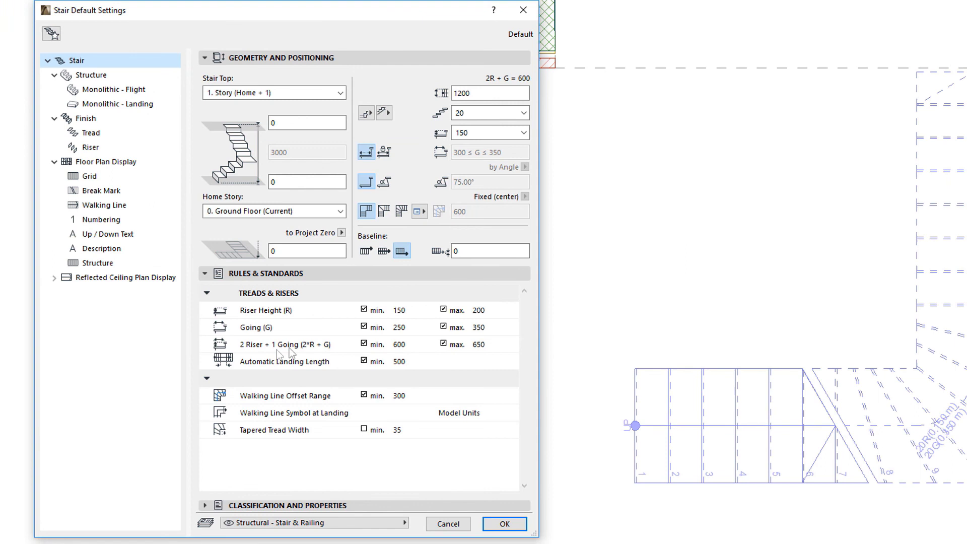